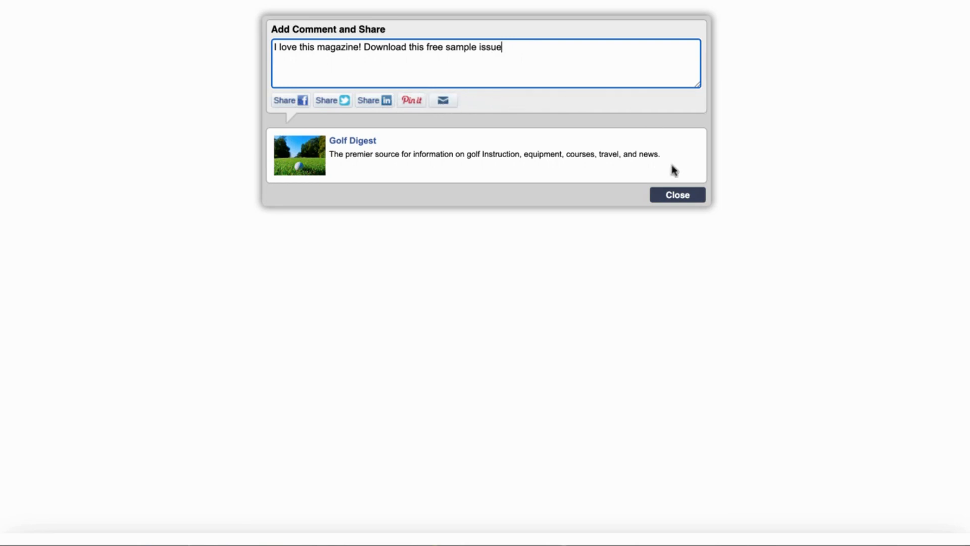
Close the share window and open the Golf Digest share button for editing
click(673, 200)
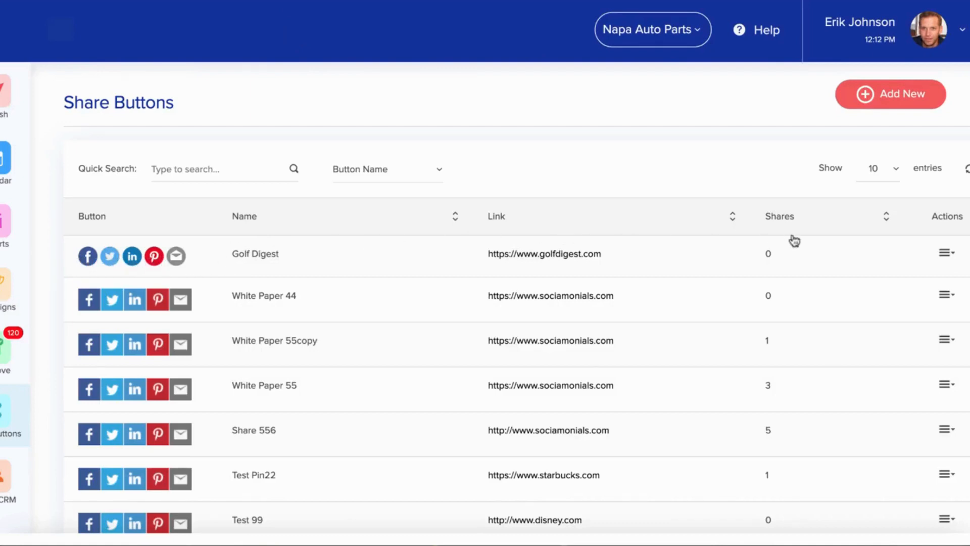
click(959, 256)
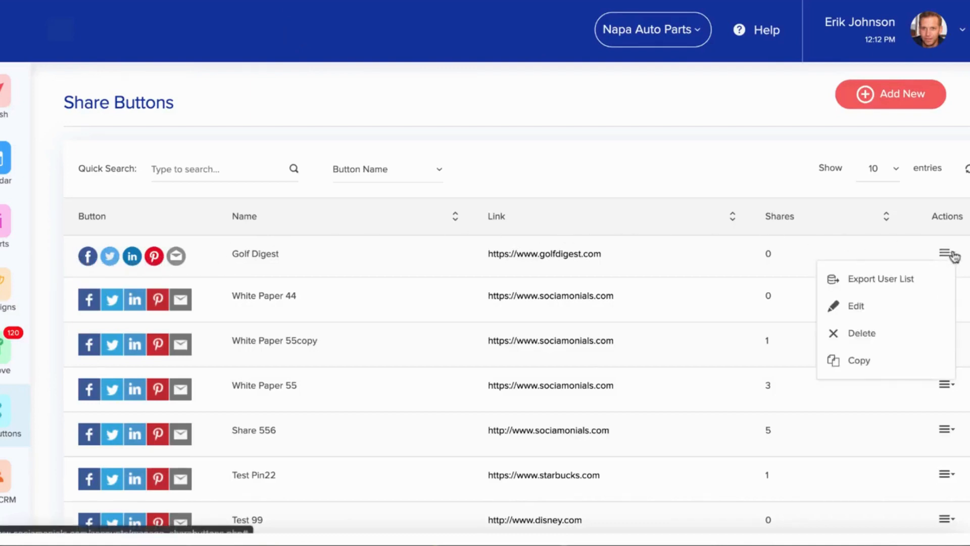
click(912, 309)
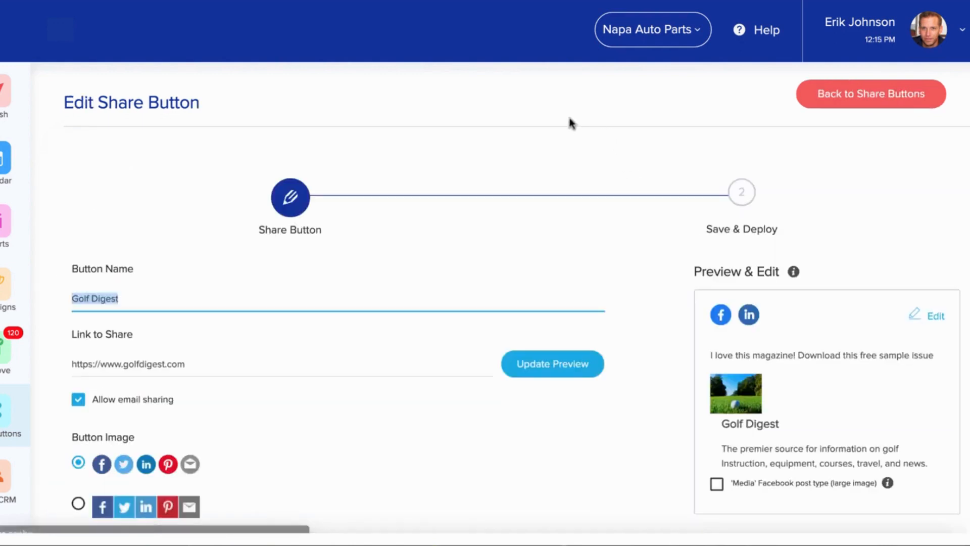
Review the share button's name, link, email sharing, button image and default customer comment settings
scroll(164, 112, down, 1)
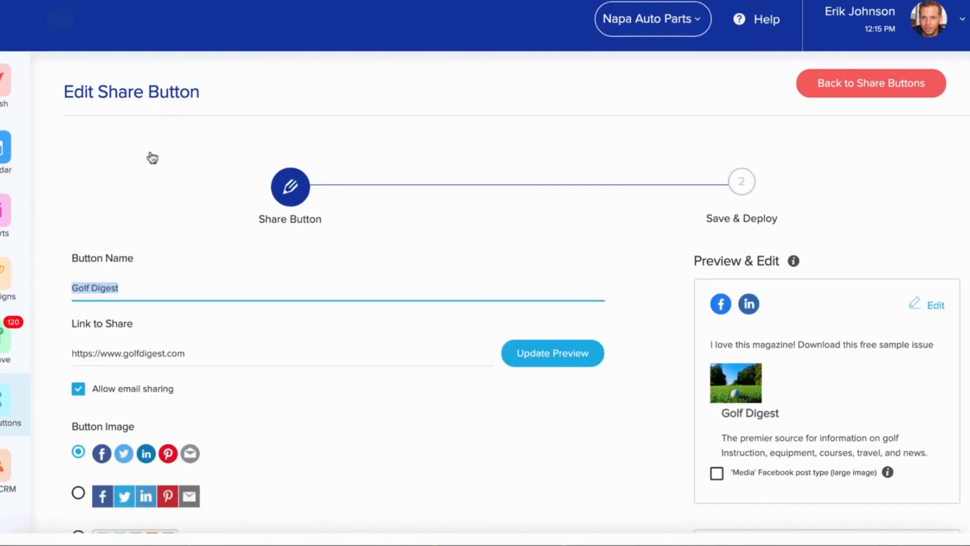
click(135, 287)
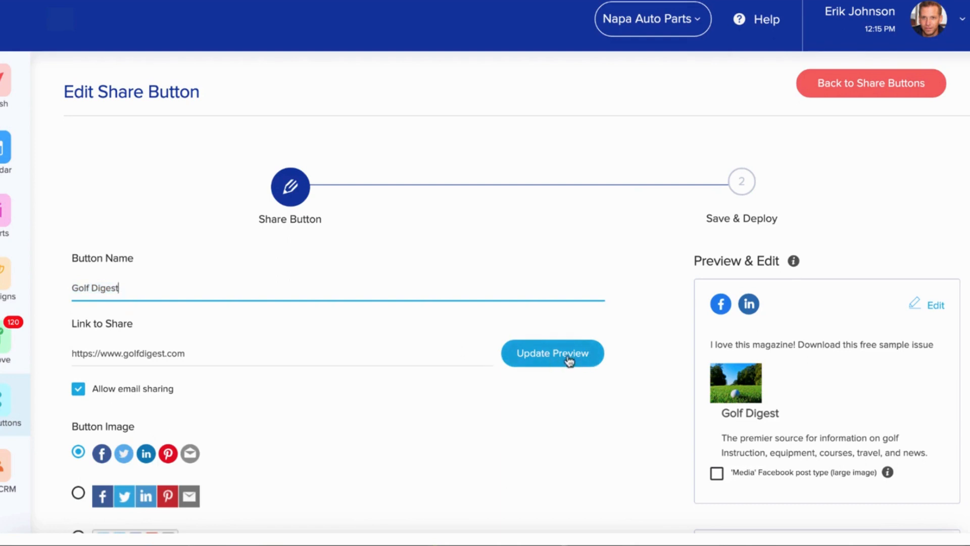
scroll(569, 361, down, 1)
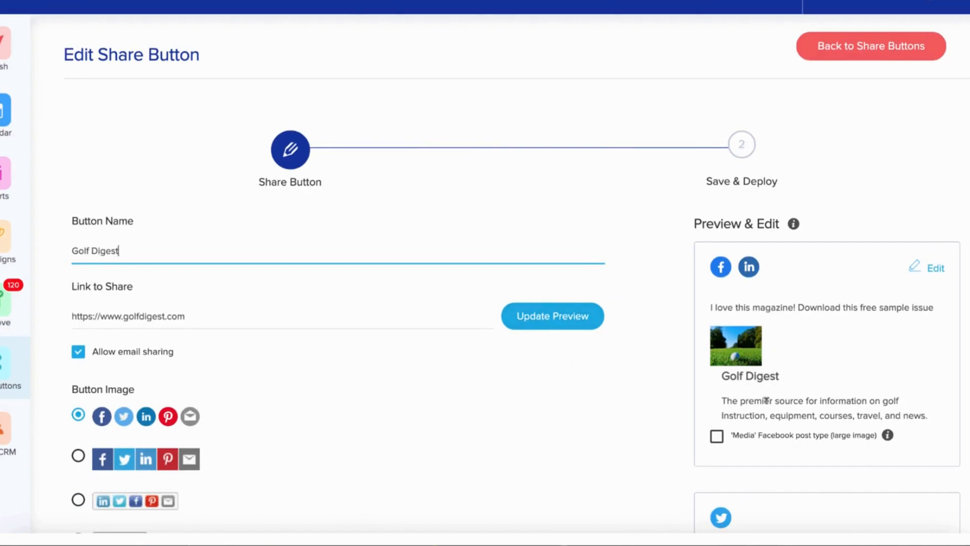
scroll(329, 370, down, 1)
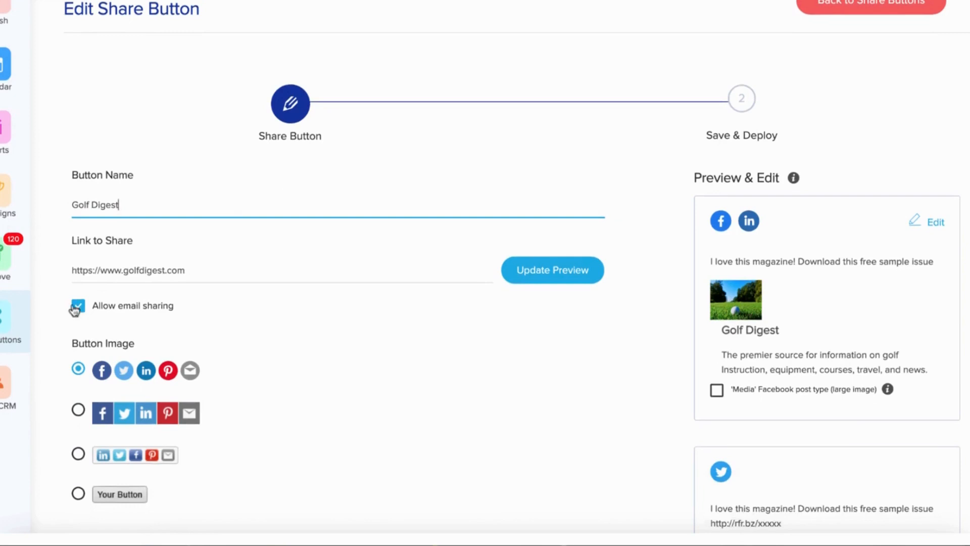
scroll(149, 313, down, 1)
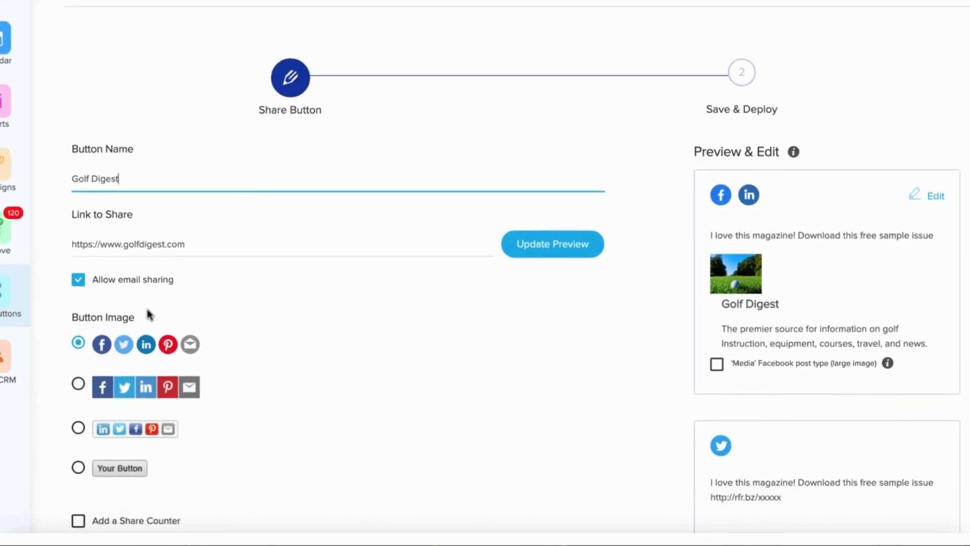
scroll(150, 313, down, 2)
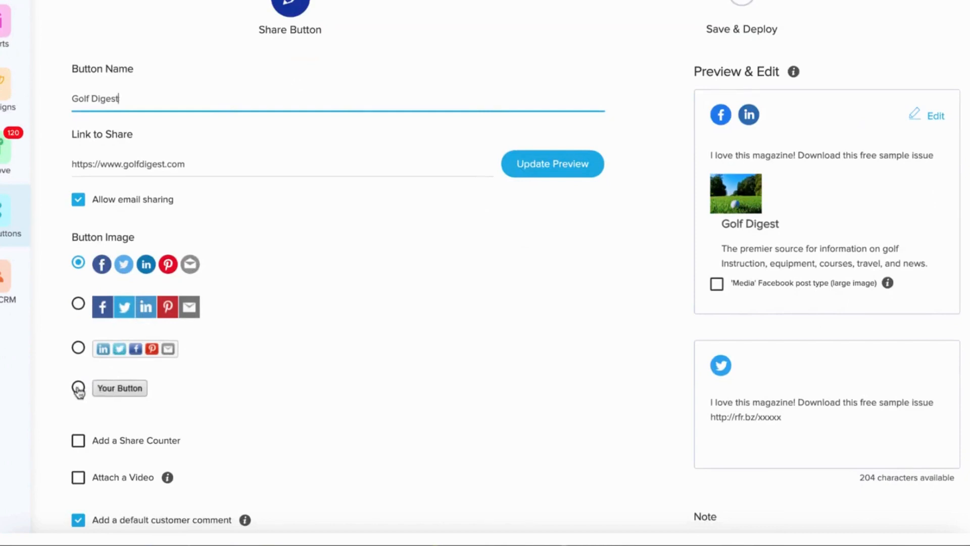
scroll(78, 392, down, 4)
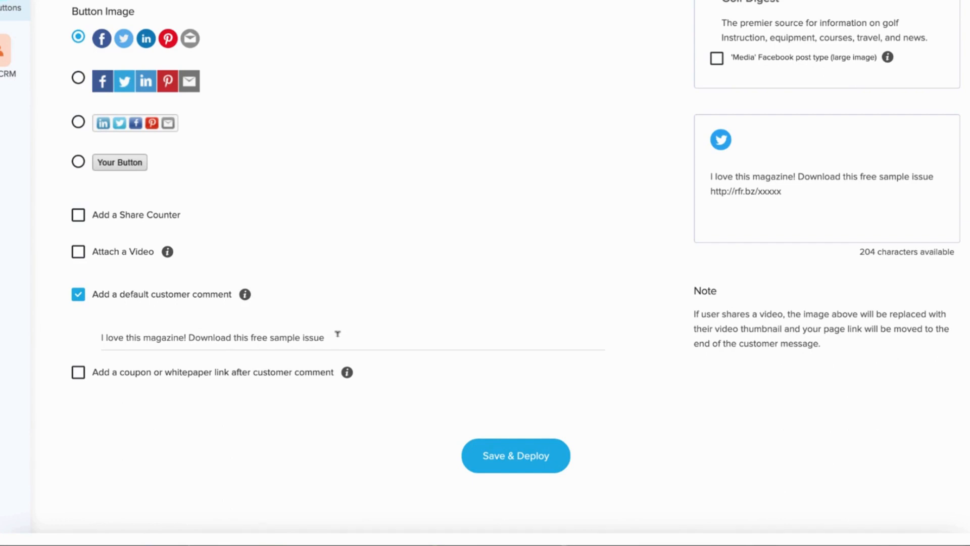
click(79, 373)
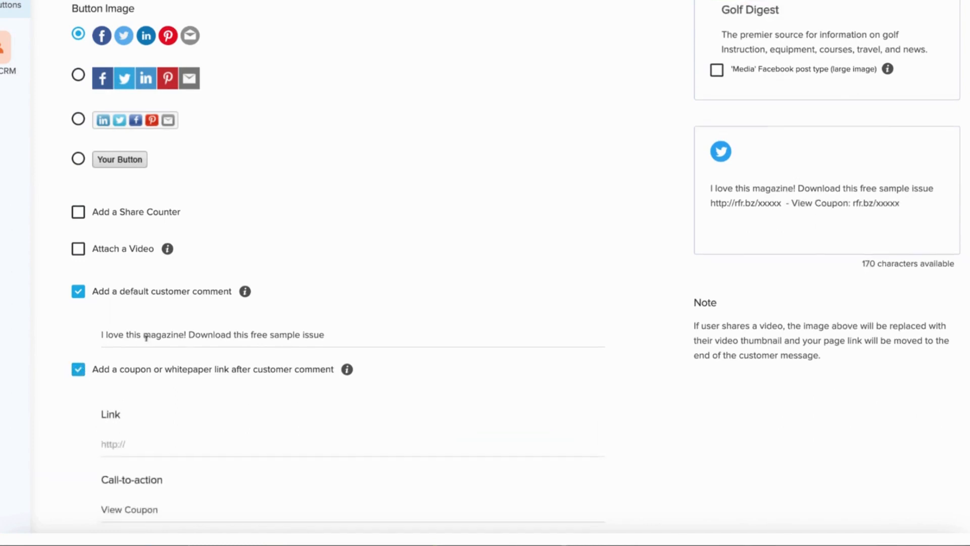
scroll(145, 336, down, 1)
scroll(146, 345, down, 2)
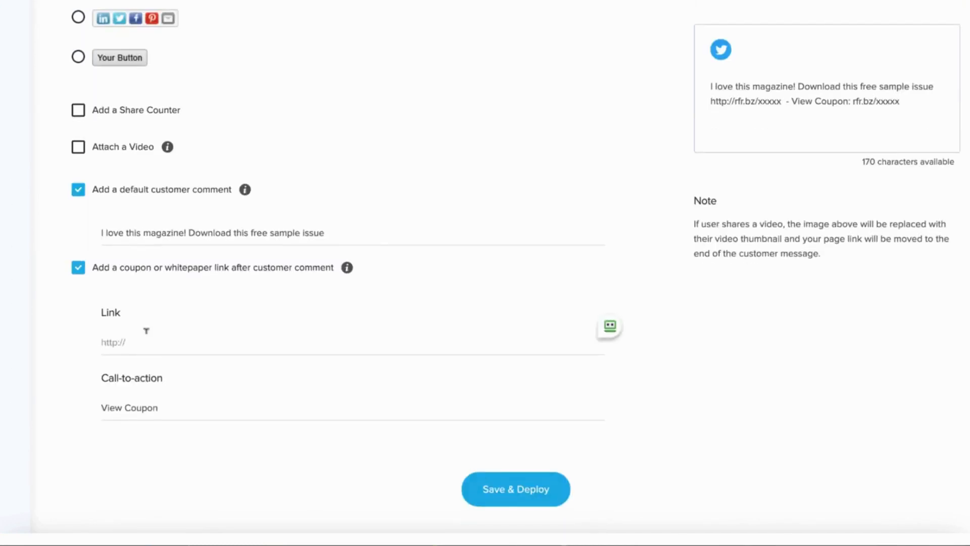
click(166, 338)
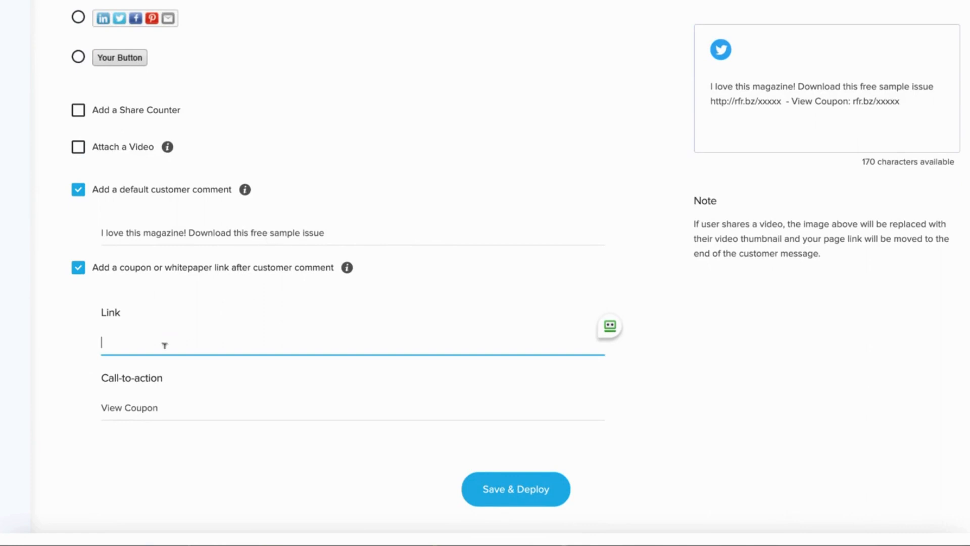
text(https://www.freesample.com)
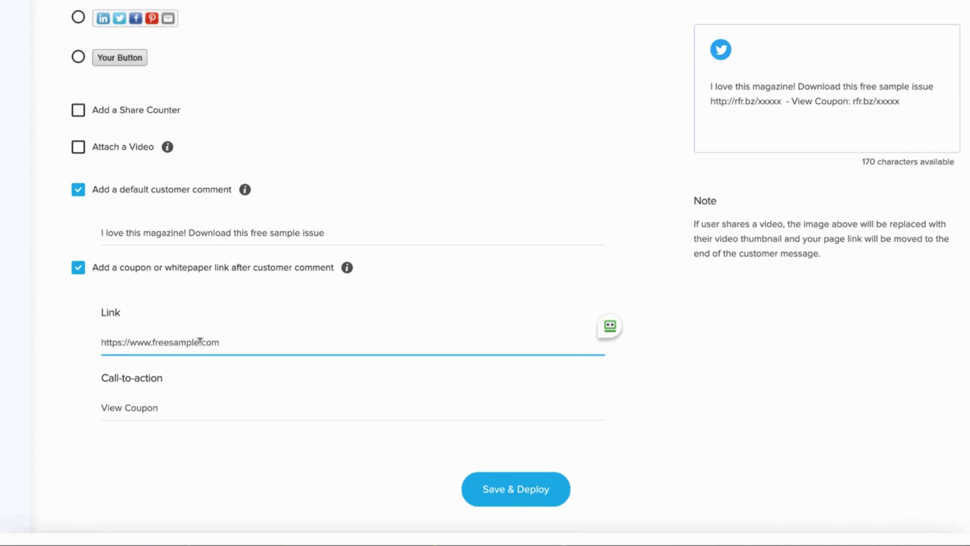
Replace the coupon link's call-to-action text with "Start Trial Issue"
click(167, 403)
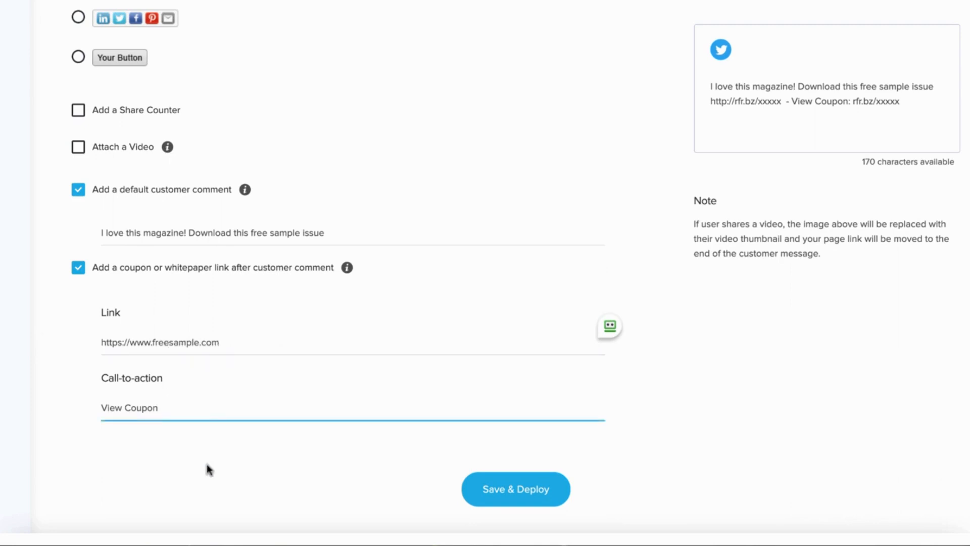
key(BackSpace)
key(BackSpace)
key(BackSpace)
key(BackSpace)
key(BackSpace)
key(BackSpace)
key(BackSpace)
key(BackSpace)
key(BackSpace)
key(BackSpace)
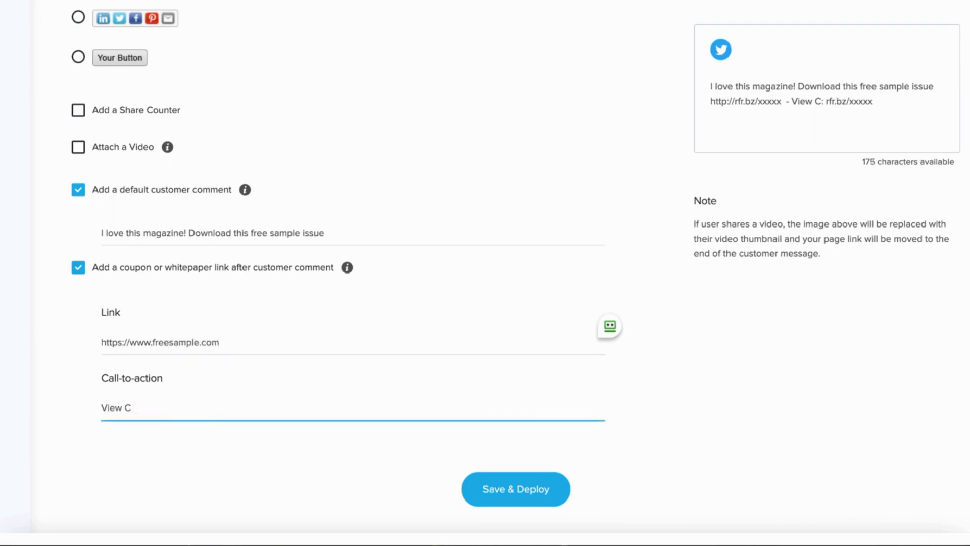
key(BackSpace)
text(Star)
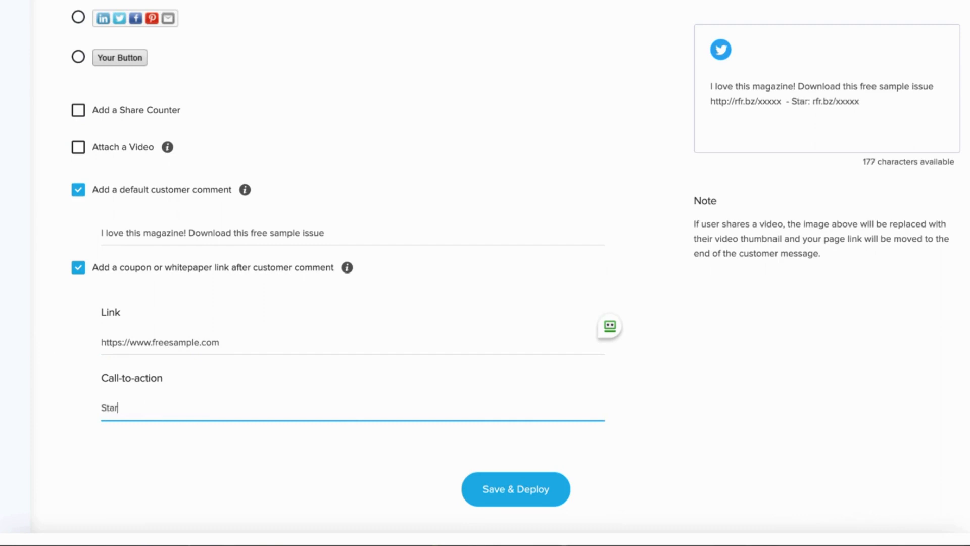
text(t Trial )
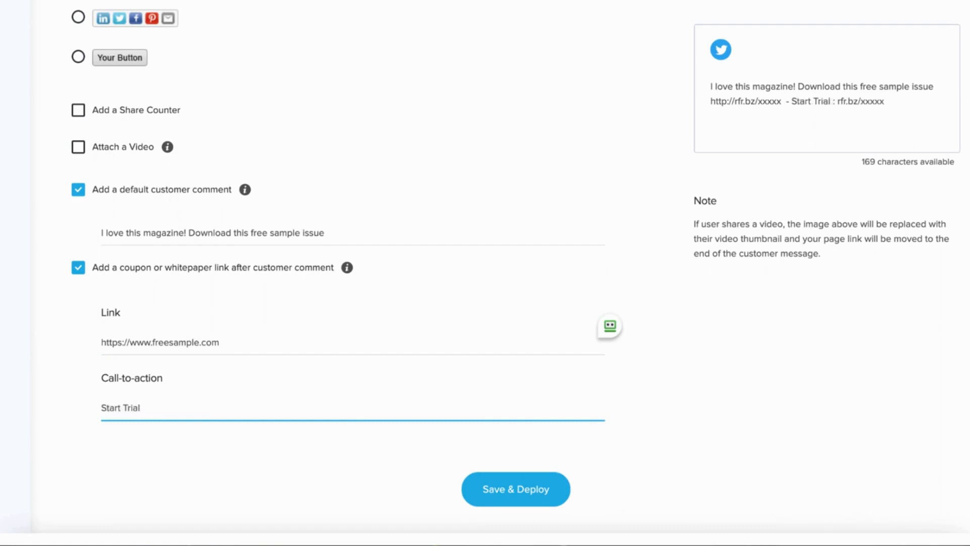
text(Issue)
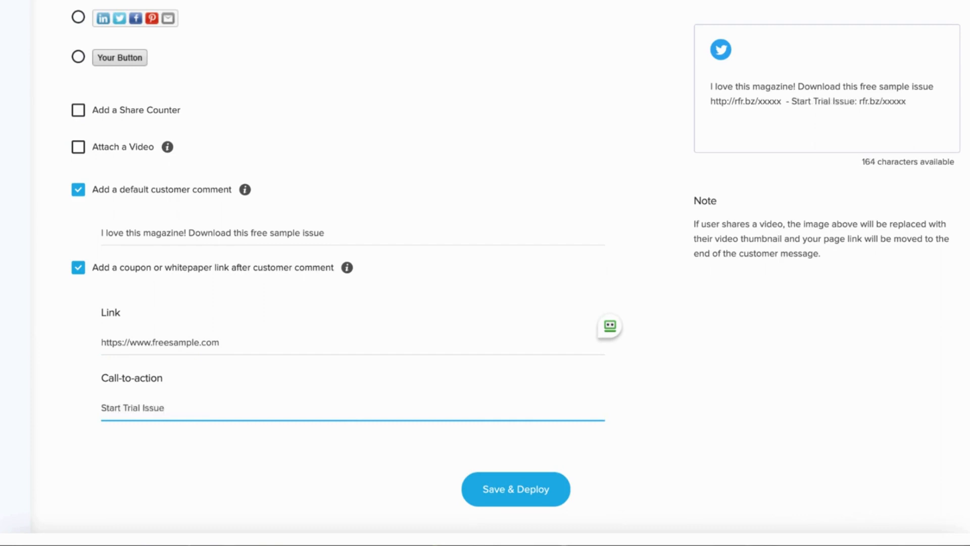
Reword the beginning of the call-to-action so it reads "Get Your Trial Issue"
key(Left)
key(Left)
key(Left)
key(Left)
key(Left)
key(Left)
key(Left)
key(Left)
key(Left)
key(Left)
key(Left)
key(Left)
key(shift+Left)
key(shift+Left)
key(shift+Left)
key(shift+Left)
key(shift+Left)
text(Get)
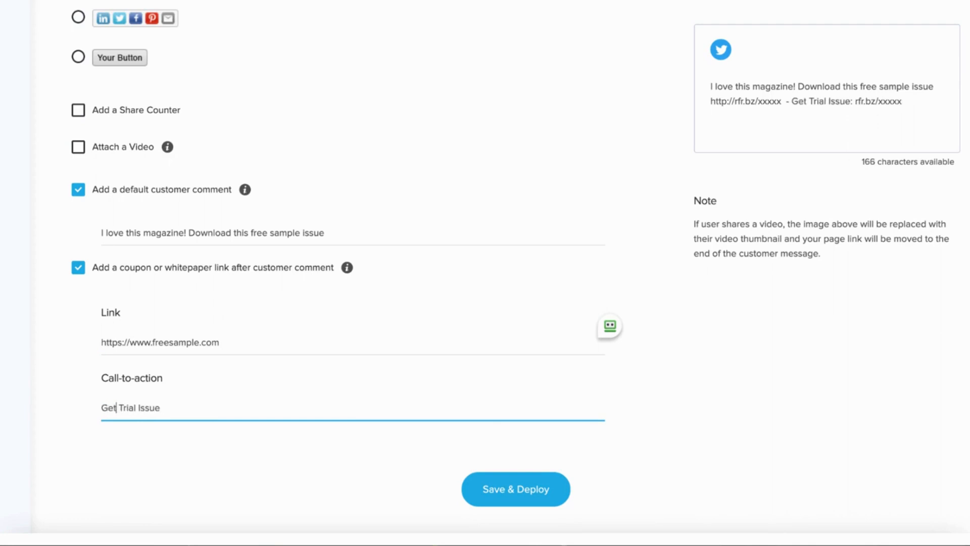
text( Your)
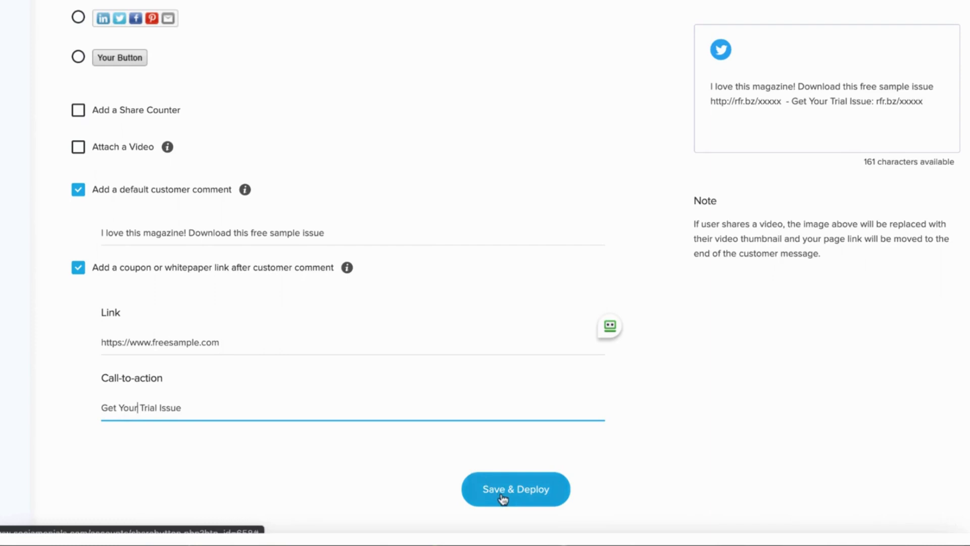
Check the Facebook, LinkedIn and Twitter post previews, and save and deploy the share button
scroll(769, 268, up, 8)
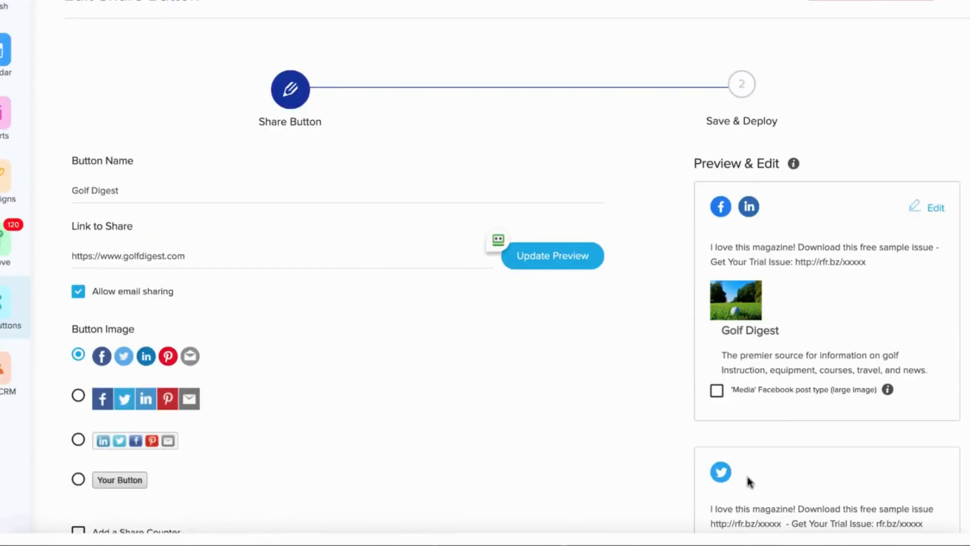
scroll(747, 480, down, 2)
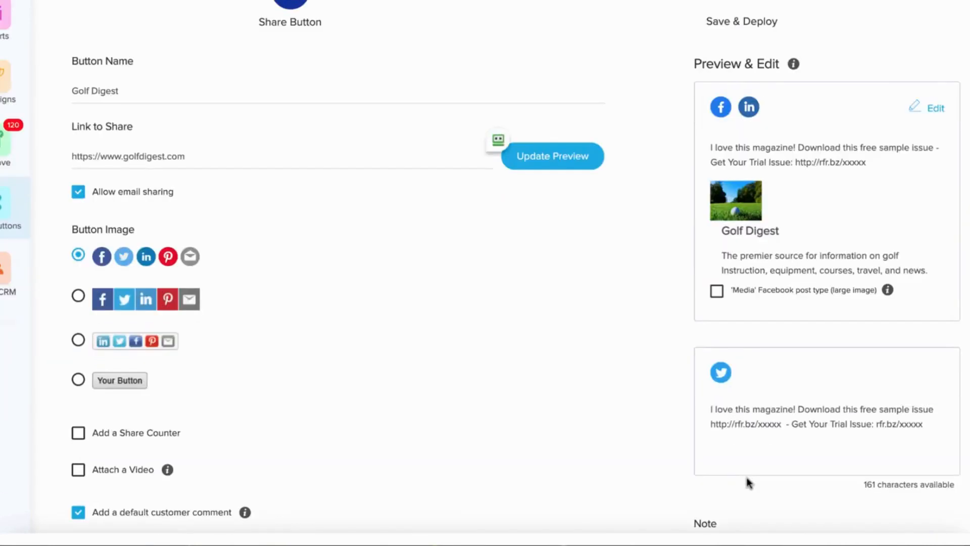
scroll(748, 482, down, 7)
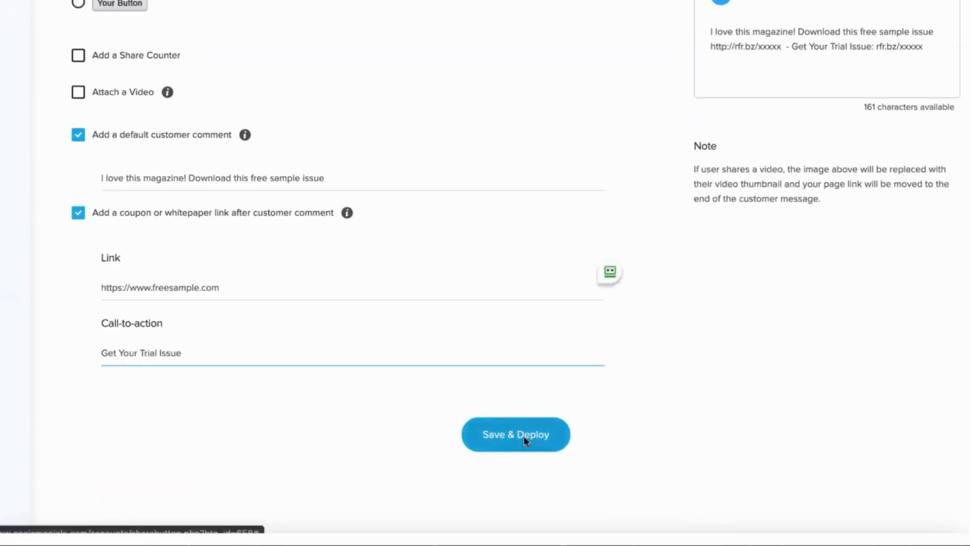
click(524, 440)
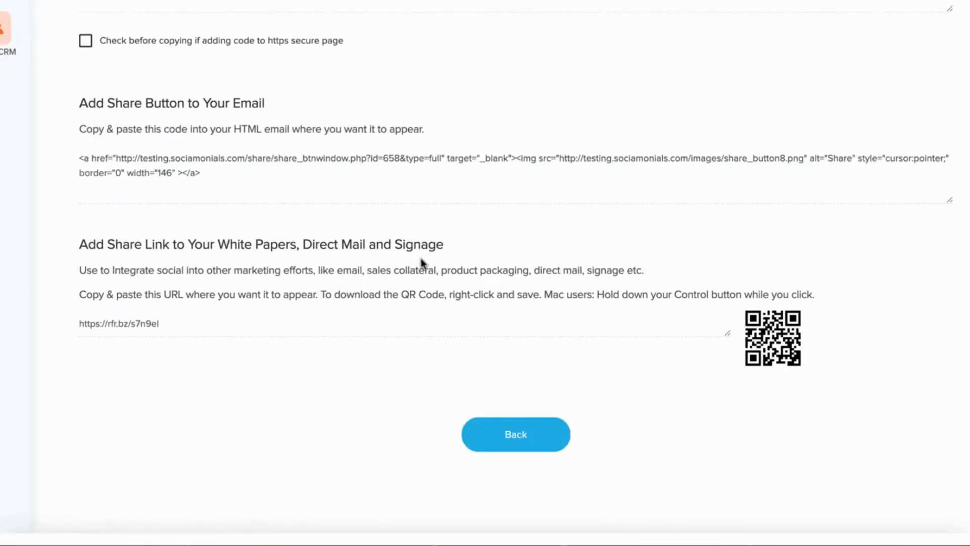
Examine the deployment options for the web page code, the email code and the share link with QR code
scroll(220, 179, up, 1)
scroll(218, 180, up, 2)
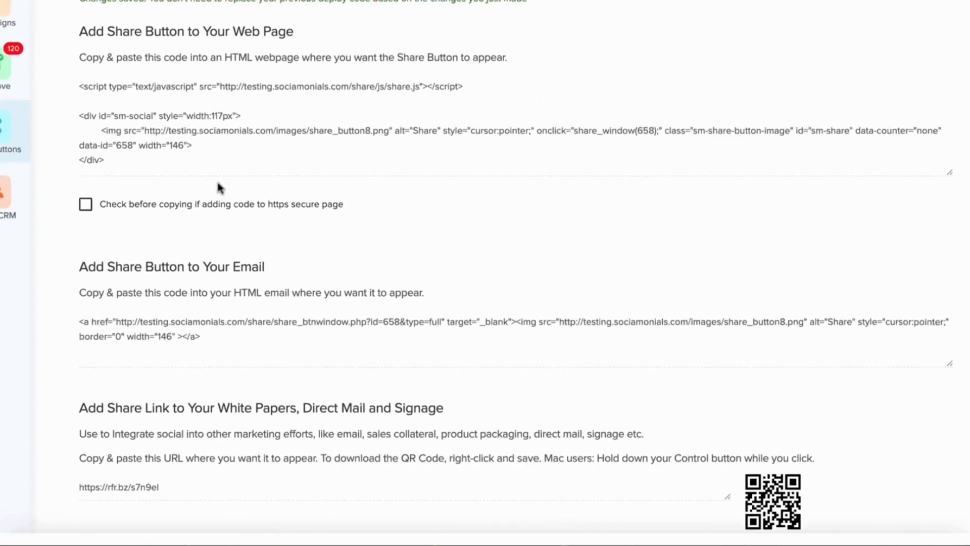
scroll(218, 185, up, 3)
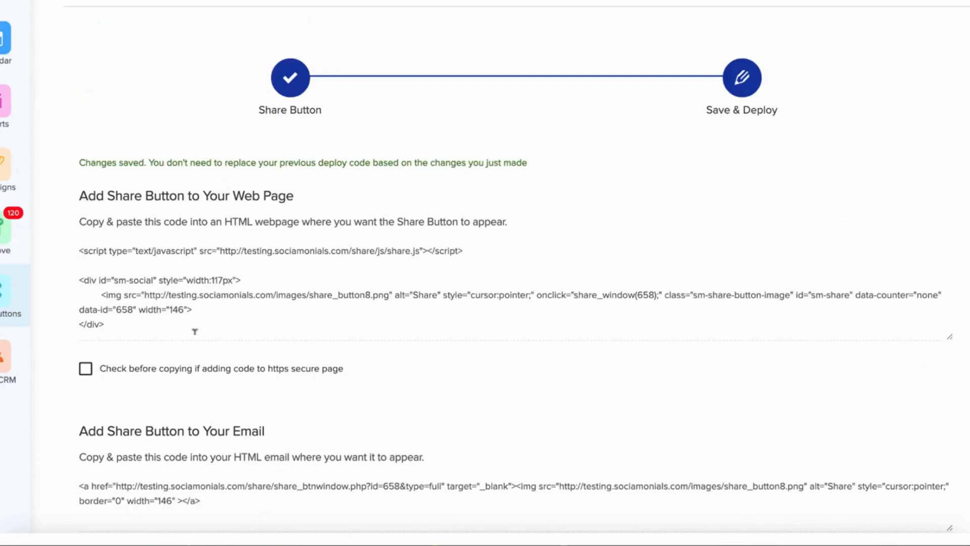
scroll(194, 331, down, 1)
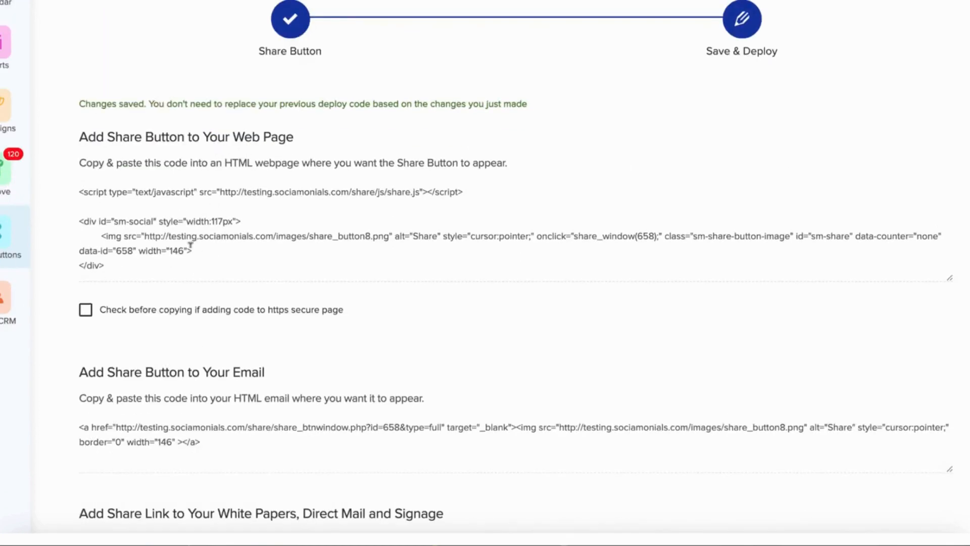
scroll(191, 248, down, 1)
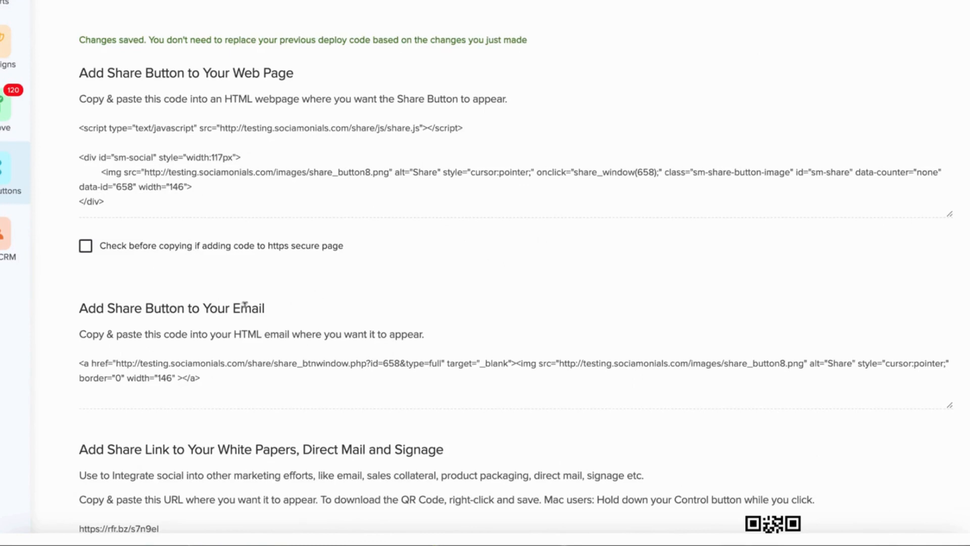
scroll(245, 311, down, 1)
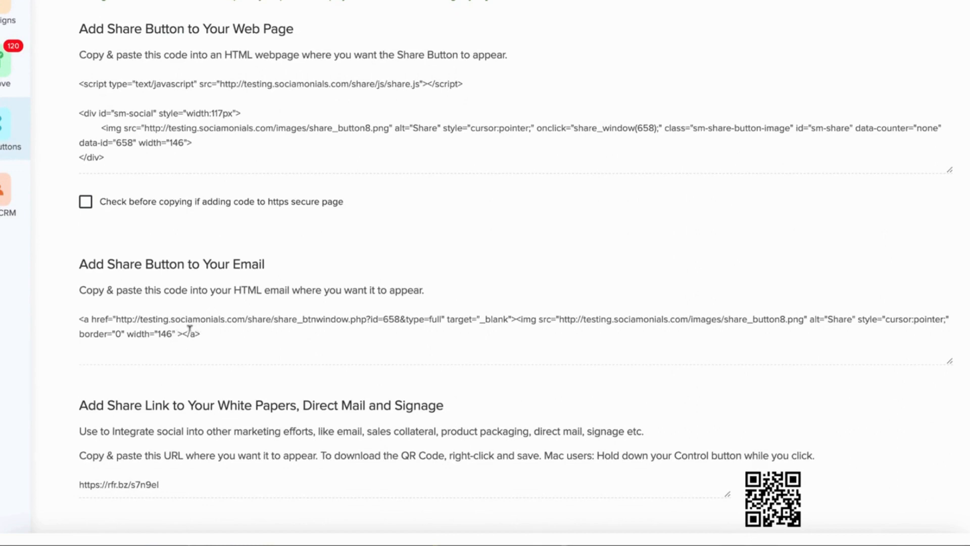
scroll(189, 329, down, 3)
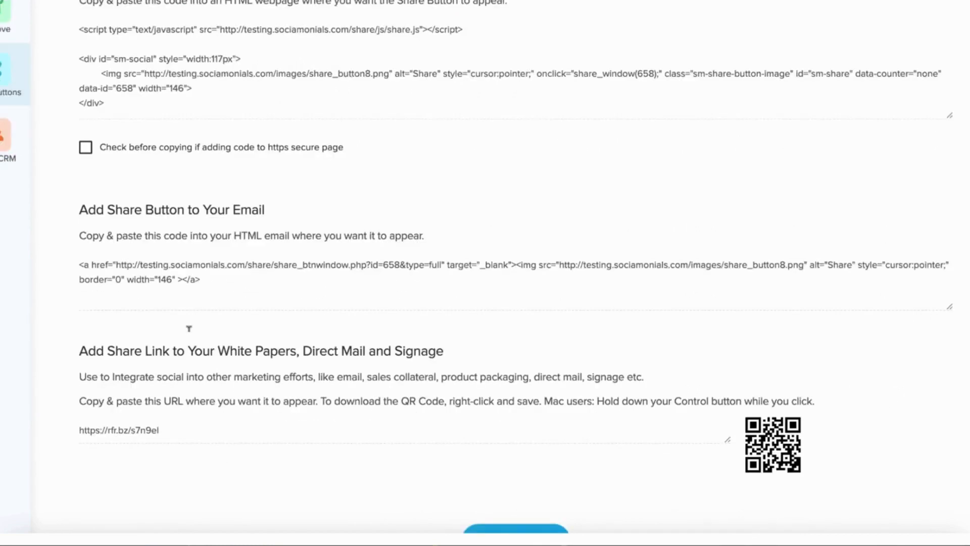
scroll(190, 333, down, 1)
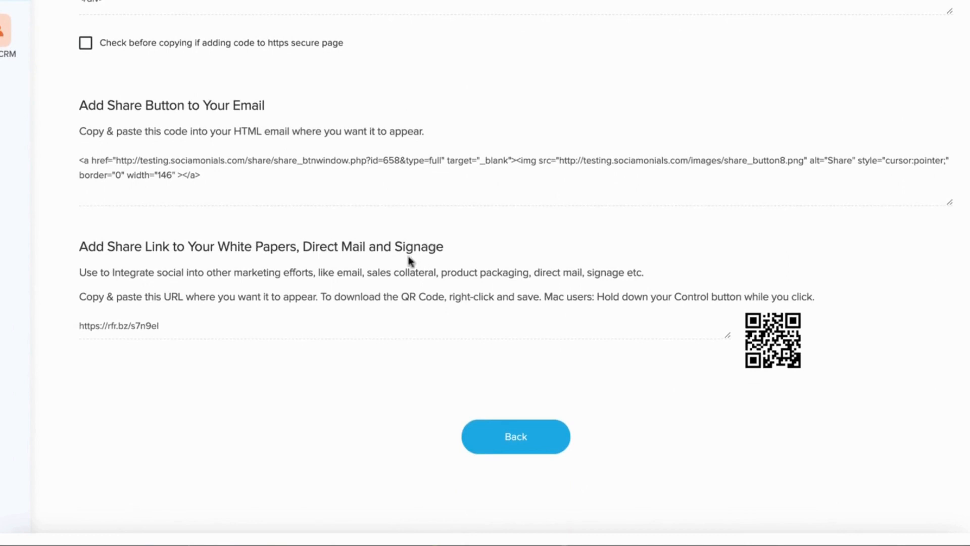
Copy the share URL for white papers, direct mail and signage and open it in a new browser tab
click(147, 321)
key(super+c)
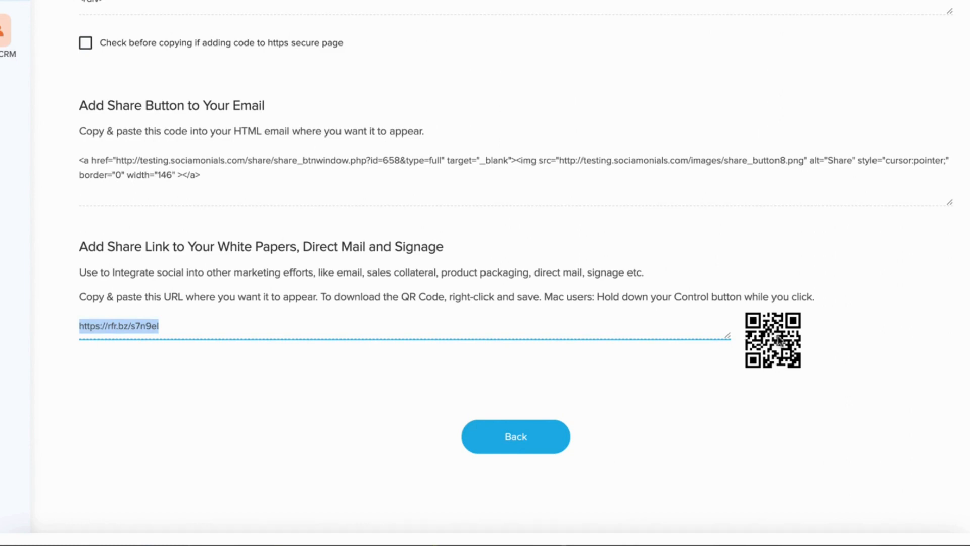
scroll(779, 341, up, 10)
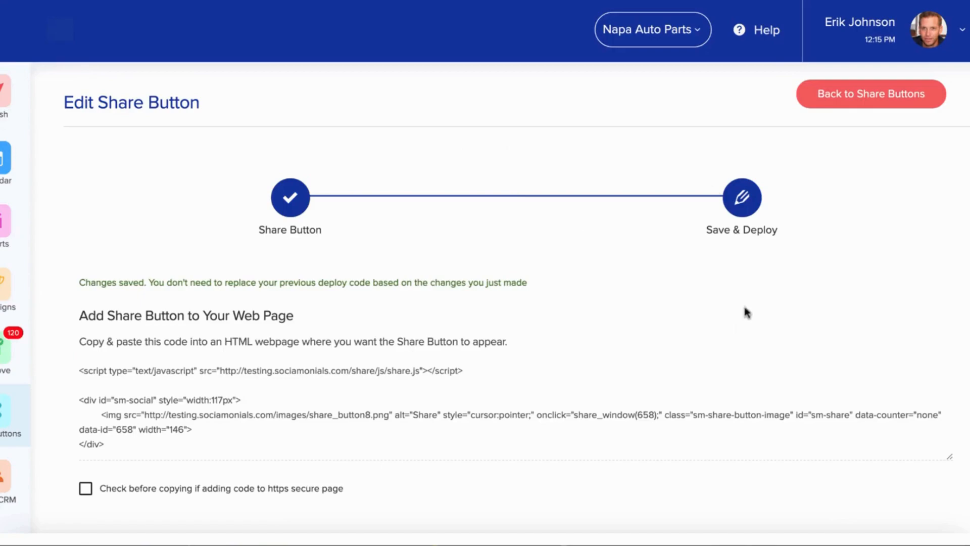
key(super+t)
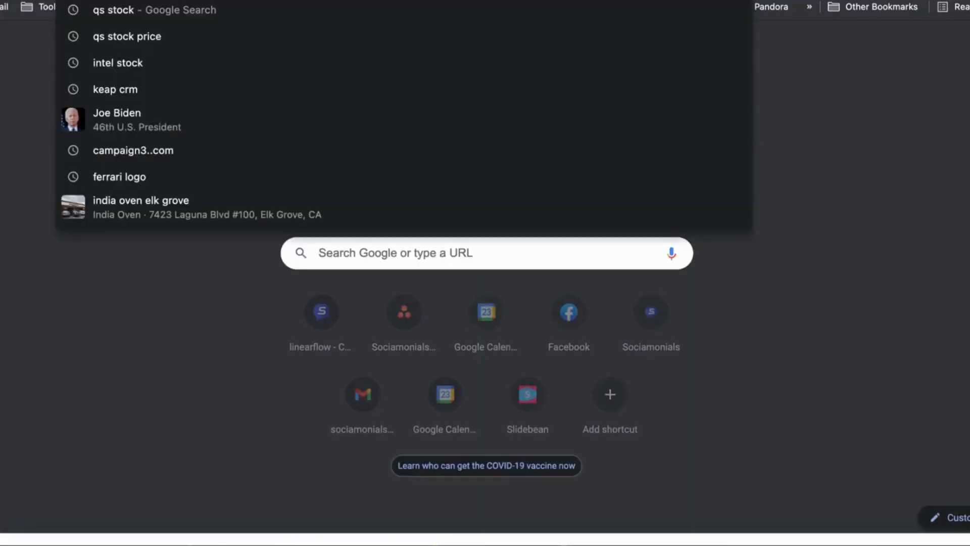
key(super+v)
key(Return)
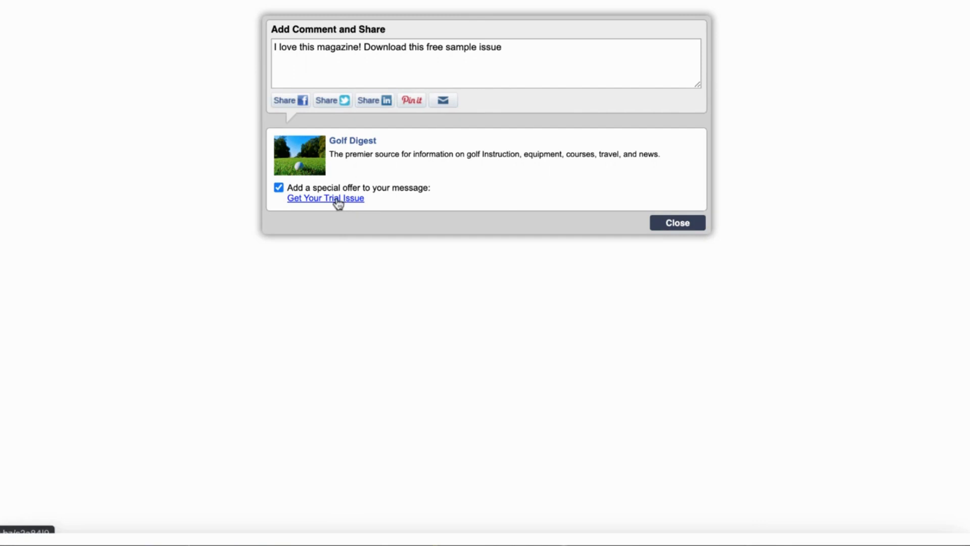
Turn the "Add a special offer to your message" option off and back on in the share window
click(279, 188)
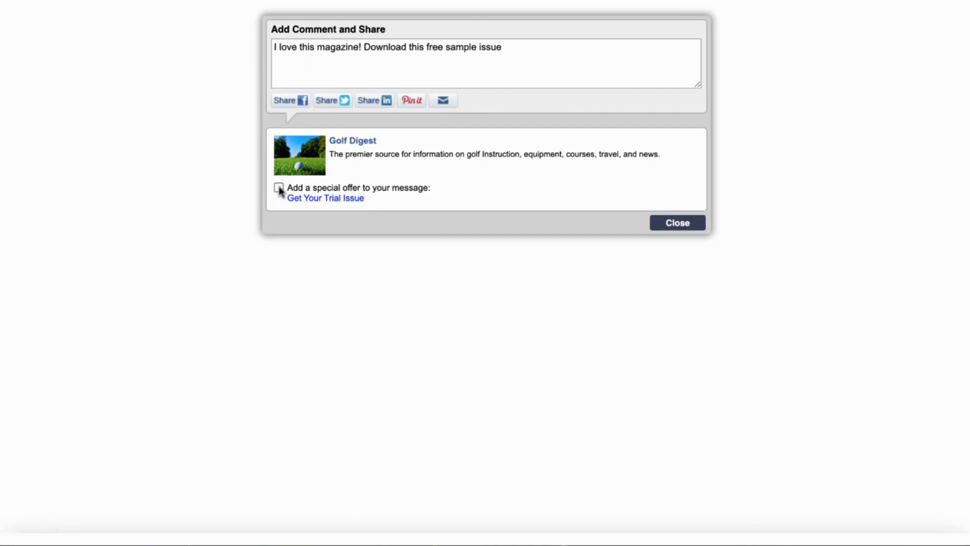
click(279, 188)
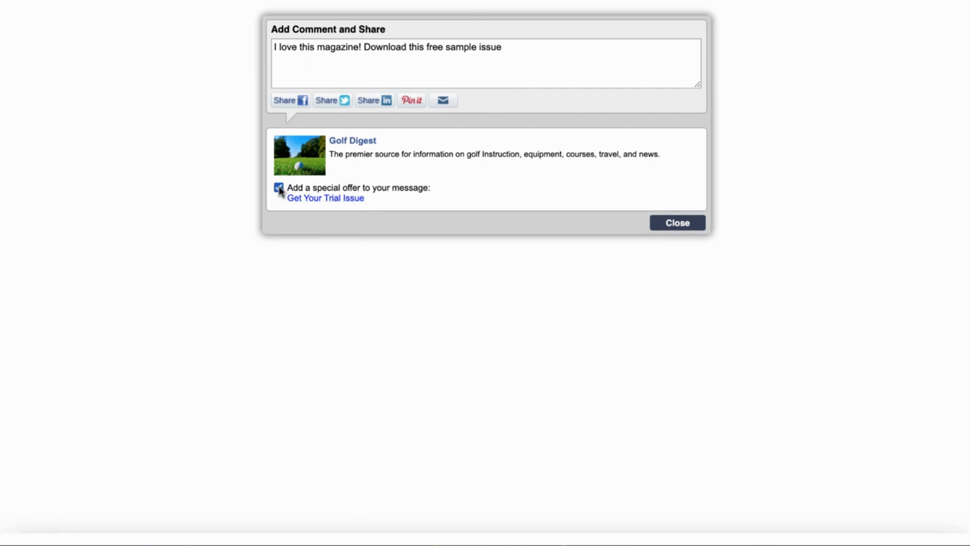